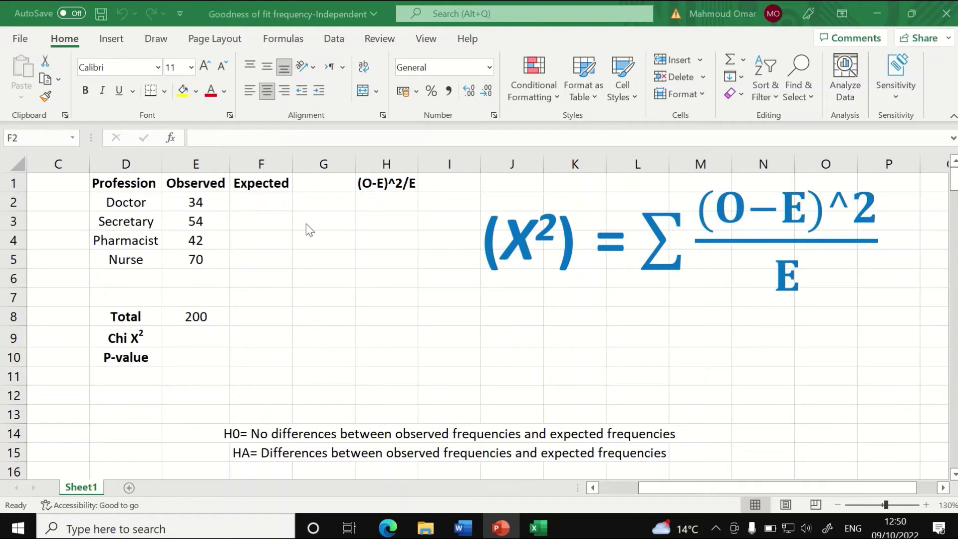
Step: Enter an expected frequency of 50 for each of the four professions in F2:F5
{"action": "left_click", "coordinate": [263, 203]}
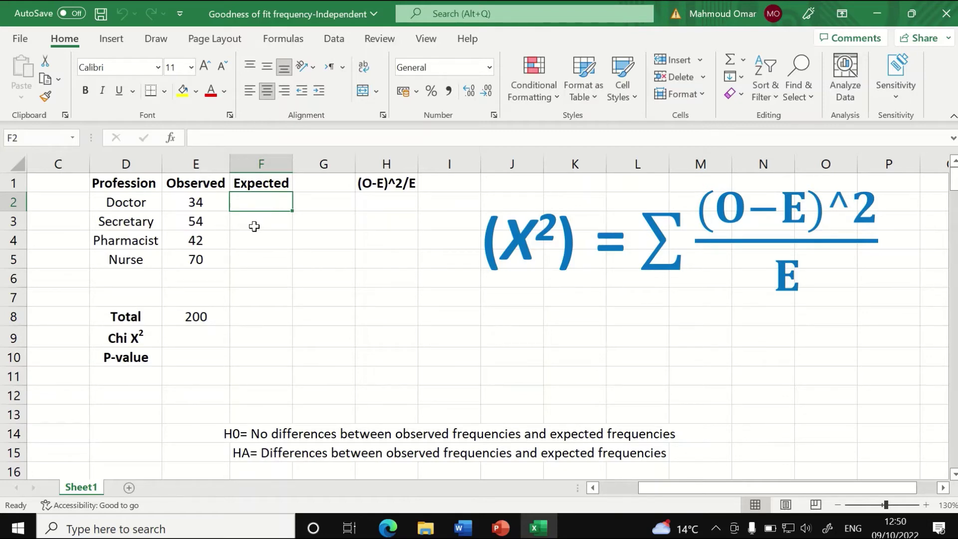
{"action": "type", "text": "50"}
{"action": "left_click", "coordinate": [255, 226]}
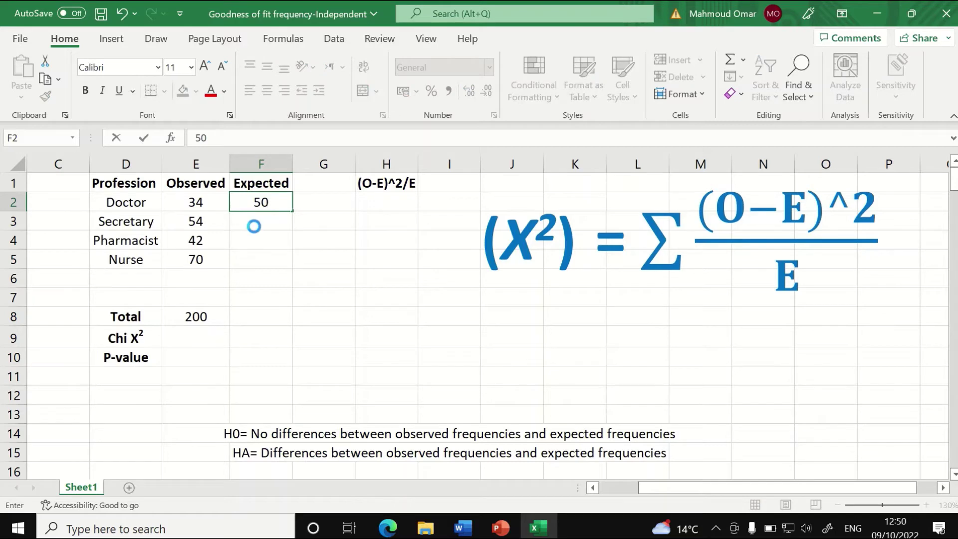
{"action": "type", "text": "59"}
{"action": "key", "text": "BackSpace"}
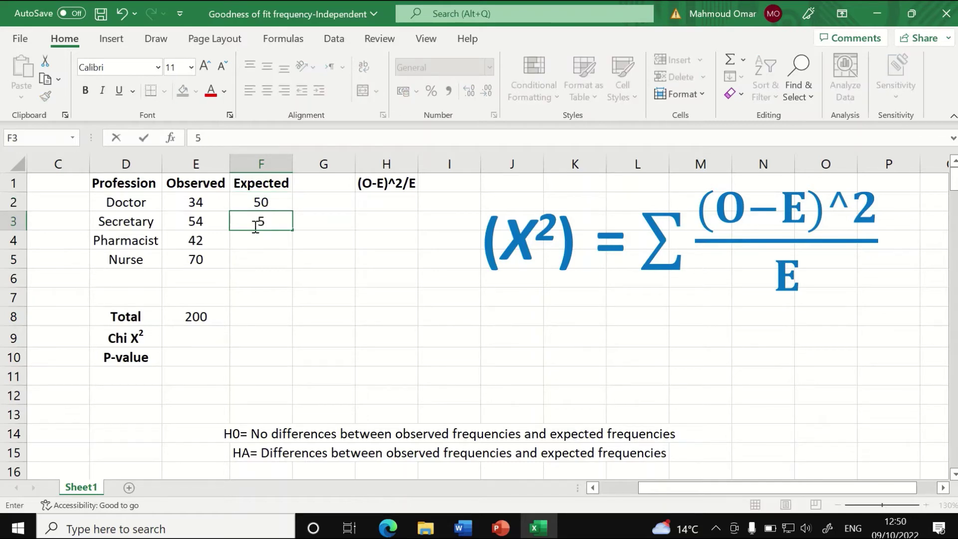
{"action": "type", "text": "0"}
{"action": "key", "text": "Return"}
{"action": "type", "text": "50"}
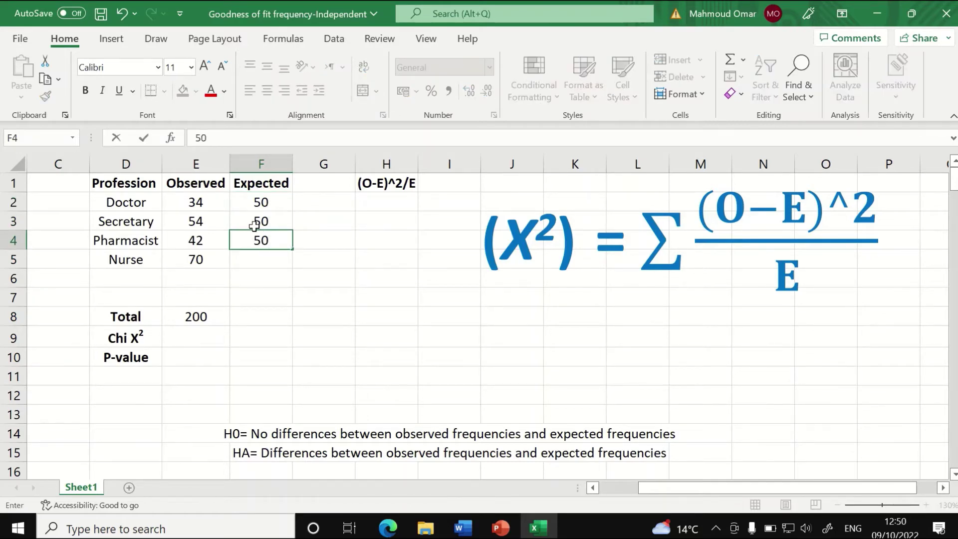
{"action": "key", "text": "Return"}
{"action": "type", "text": "50"}
{"action": "key", "text": "Return"}
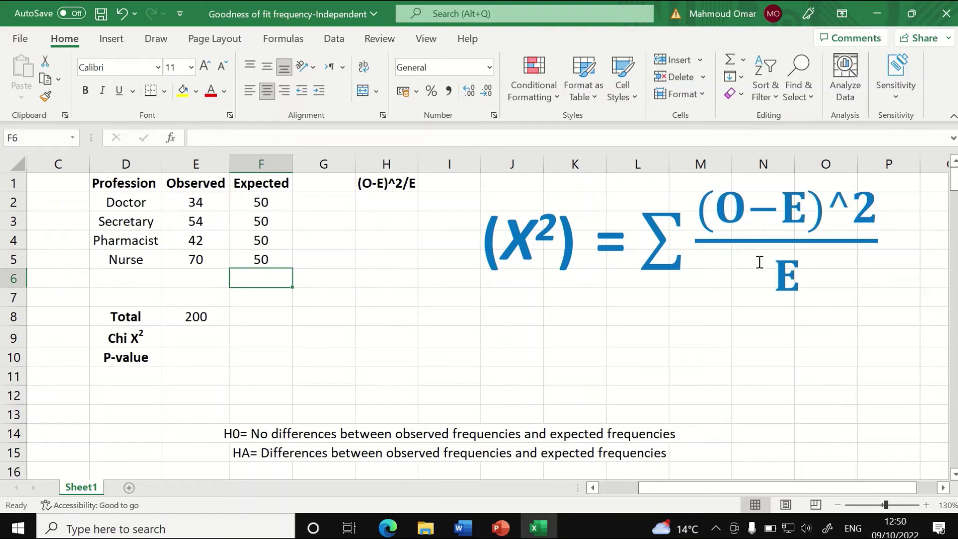
Step: Calculate (O-E)^2/E for Doctor in H2 with =(E2-F2)^2/F2 and fill the formula down to H5
{"action": "left_click", "coordinate": [382, 203]}
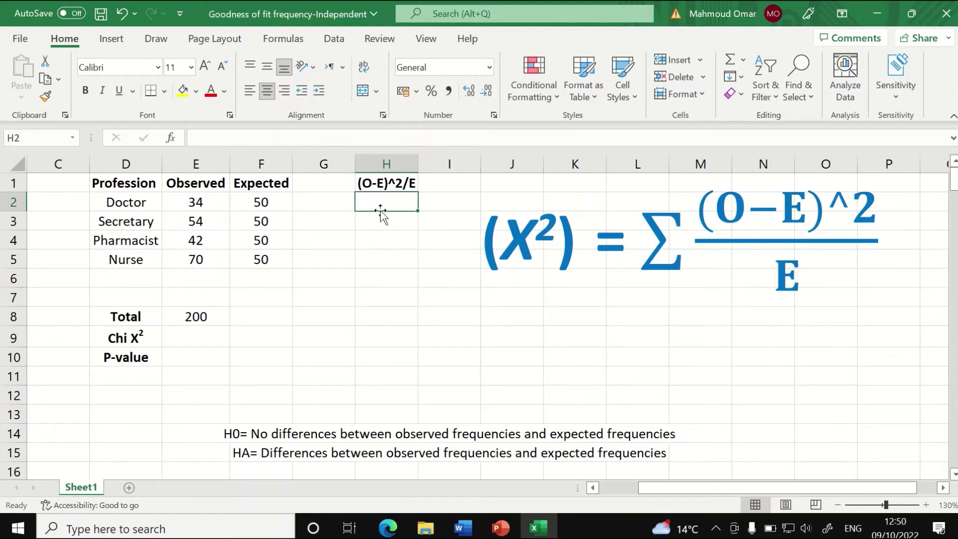
{"action": "type", "text": "="}
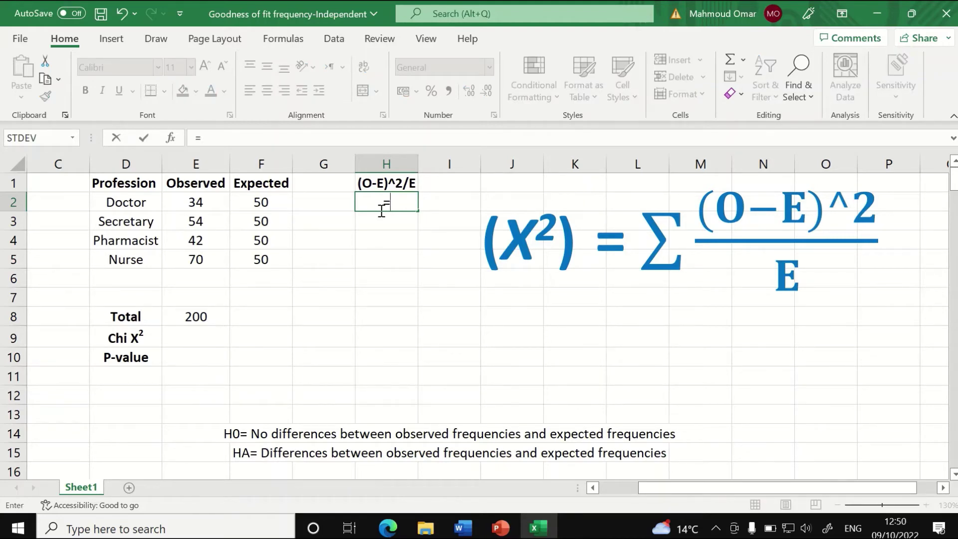
{"action": "type", "text": "("}
{"action": "left_click", "coordinate": [205, 202]}
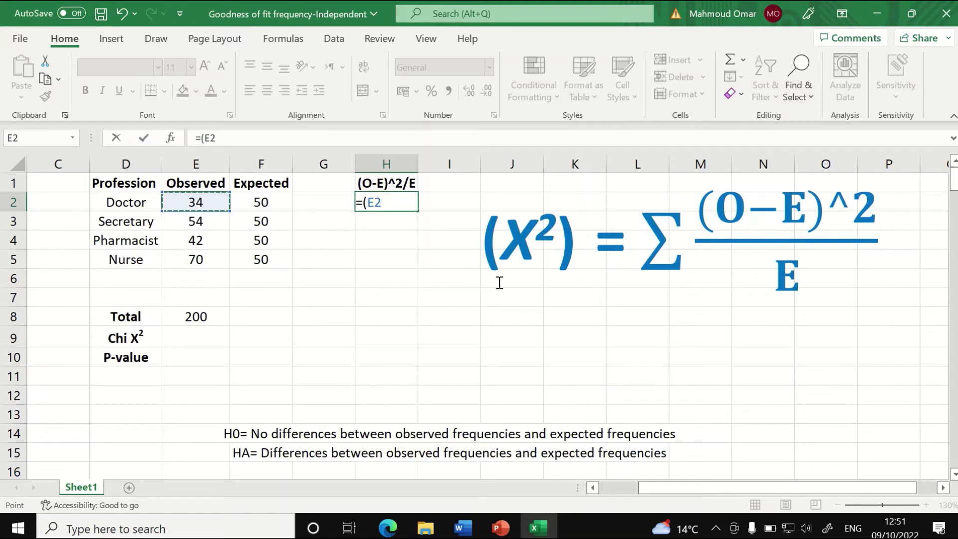
{"action": "type", "text": "-"}
{"action": "left_click", "coordinate": [260, 204]}
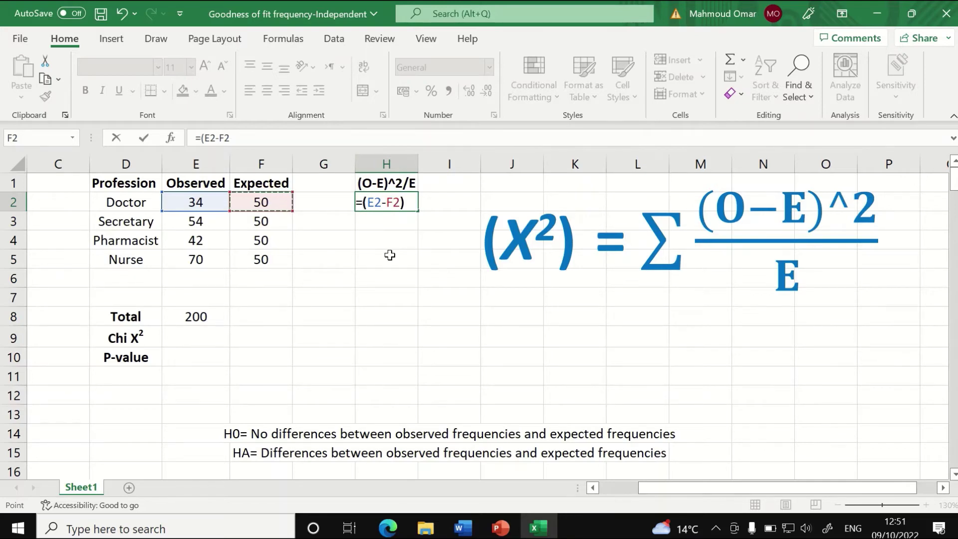
{"action": "type", "text": ")^2/"}
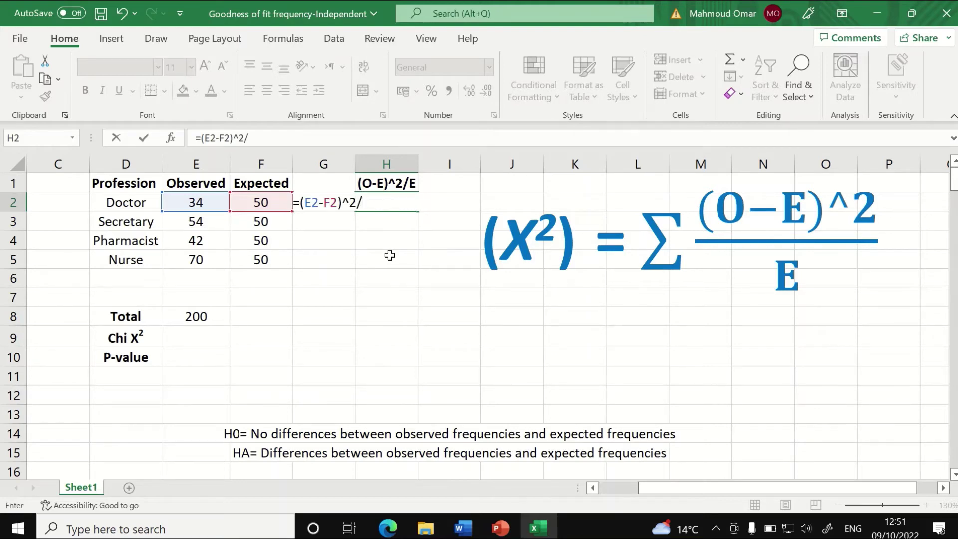
{"action": "left_click", "coordinate": [264, 205]}
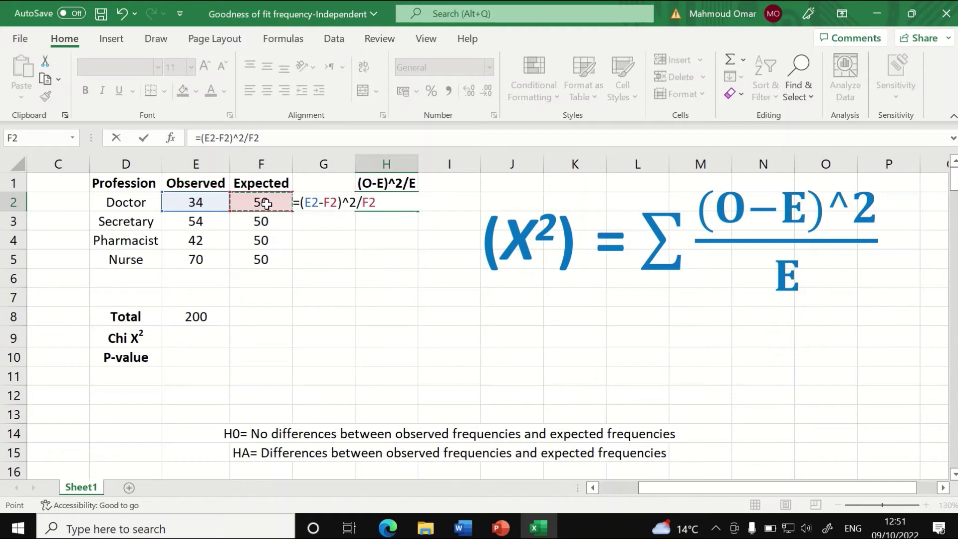
{"action": "key", "text": "Return"}
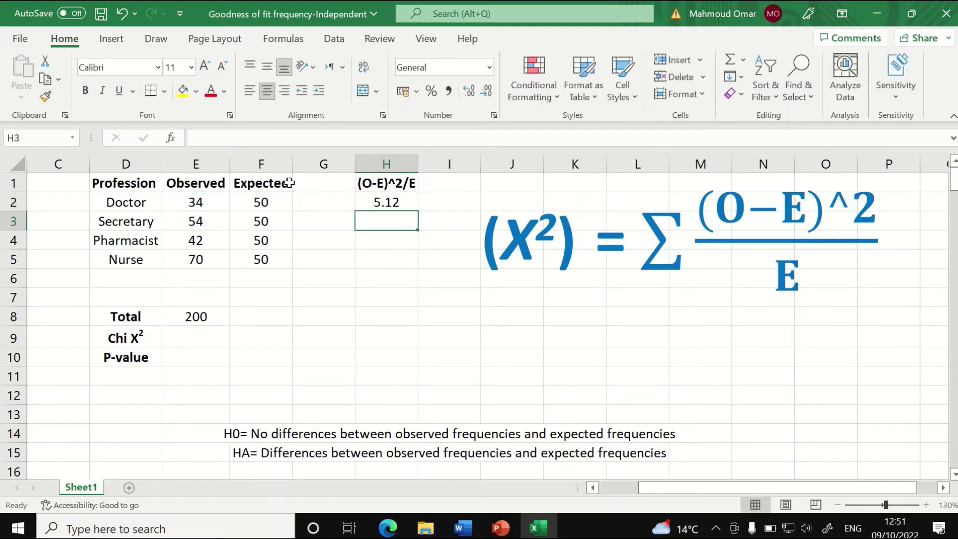
{"action": "left_click", "coordinate": [390, 201]}
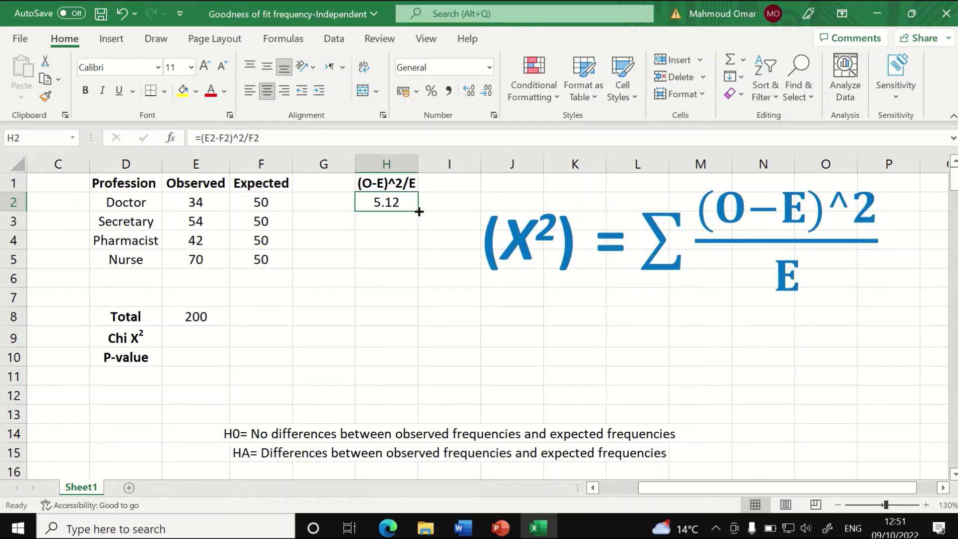
{"action": "left_click_drag", "start_coordinate": [419, 210], "coordinate": [414, 262]}
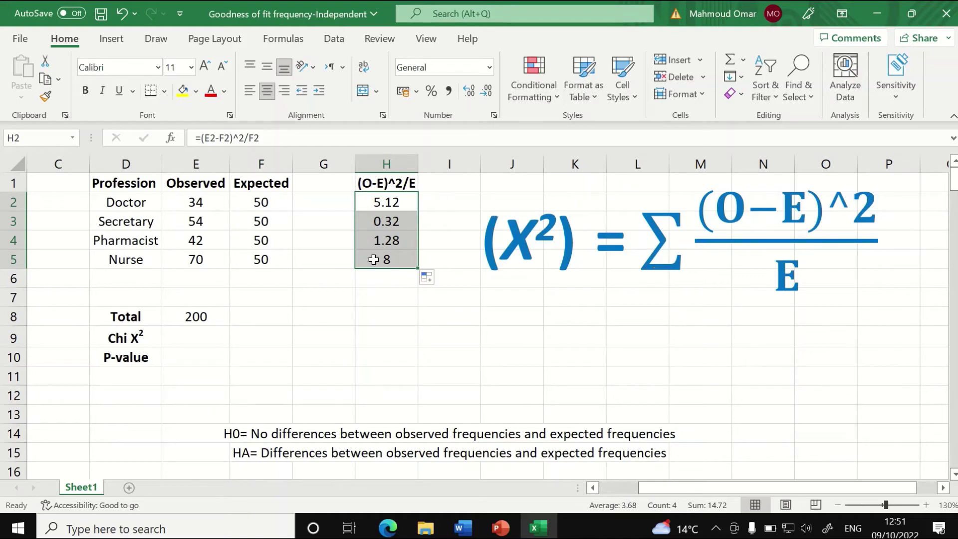
Step: Calculate the chi-square statistic in E9 with the formula =SUM(H2:H5)
{"action": "left_click", "coordinate": [185, 342]}
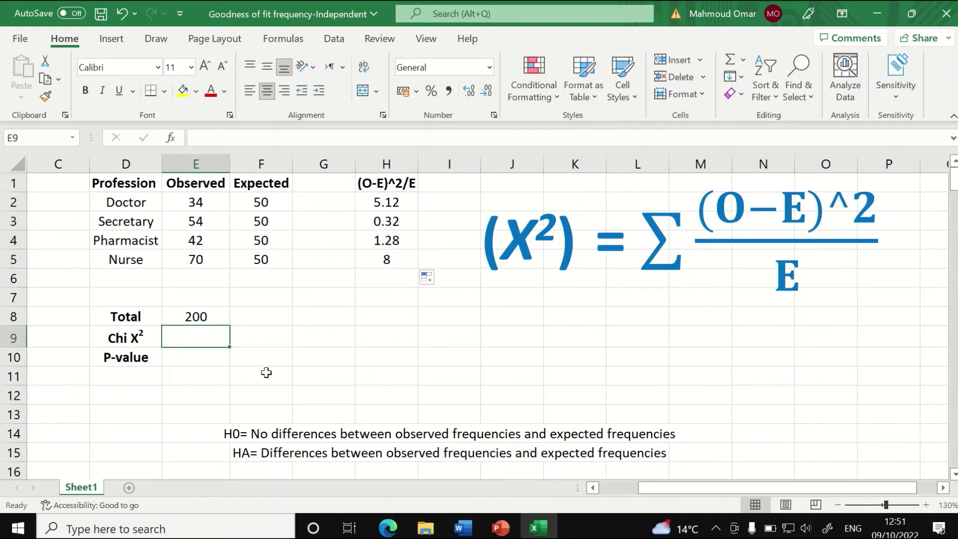
{"action": "type", "text": "="}
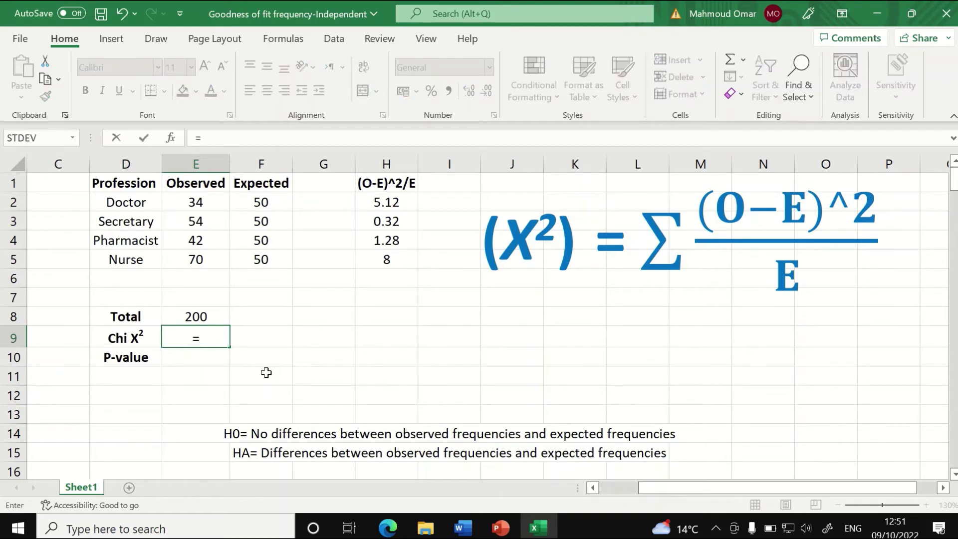
{"action": "type", "text": "sum"}
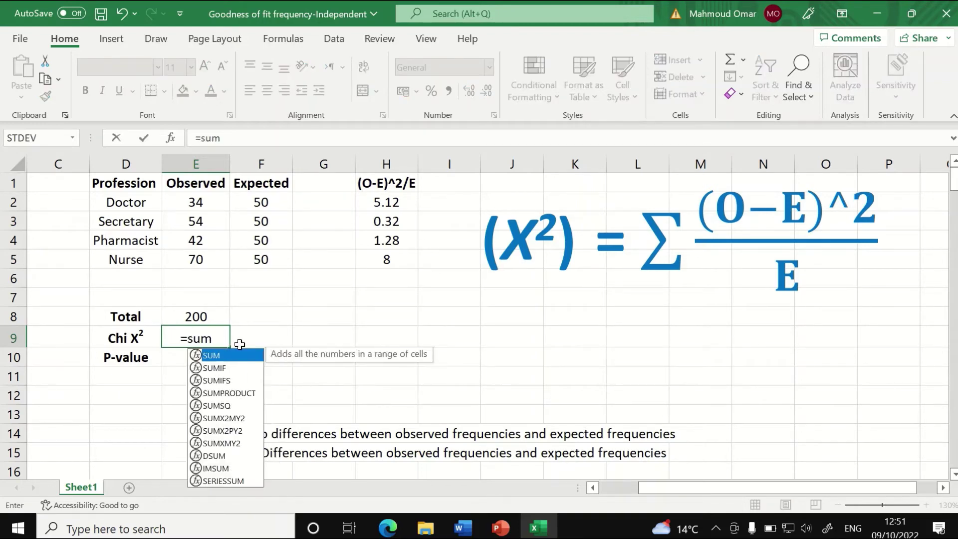
{"action": "key", "text": "Tab"}
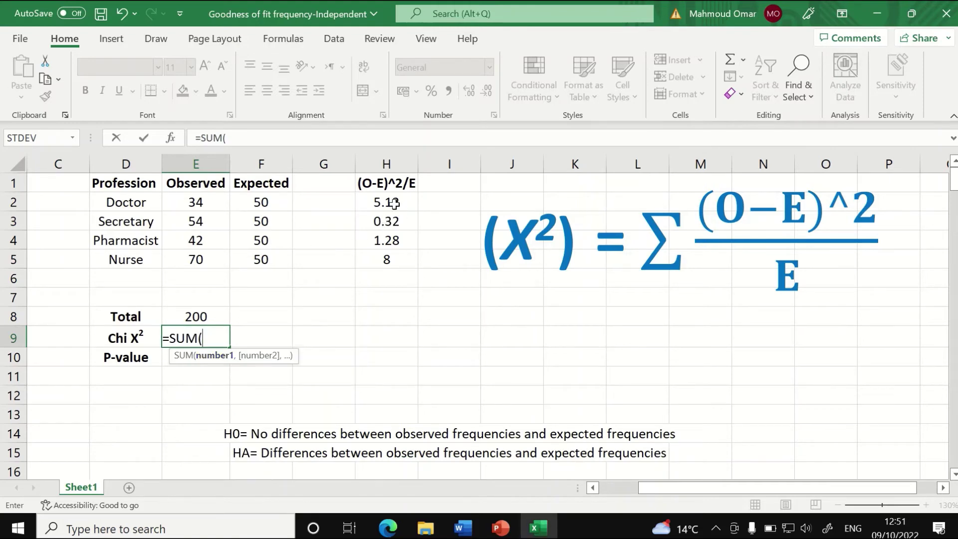
{"action": "left_click_drag", "start_coordinate": [395, 203], "coordinate": [387, 260]}
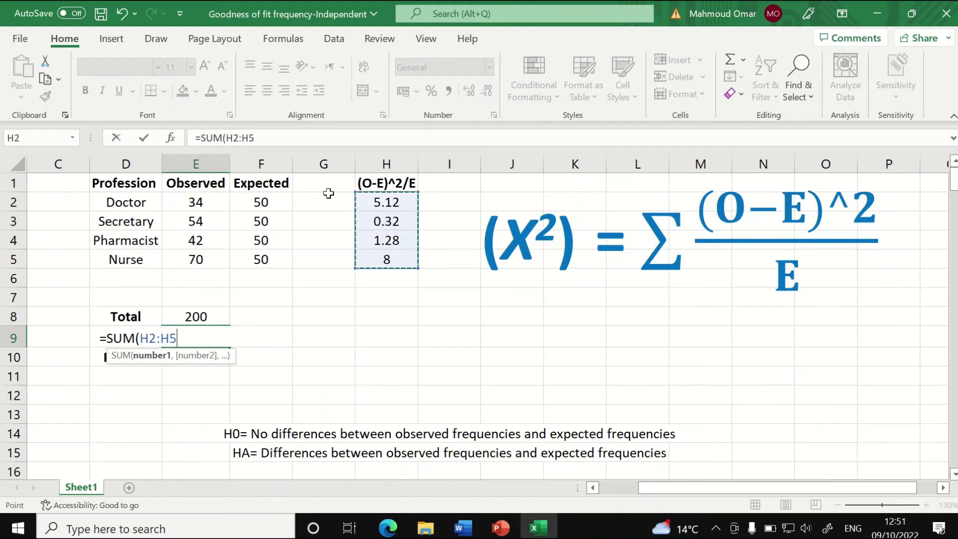
{"action": "left_click", "coordinate": [270, 141]}
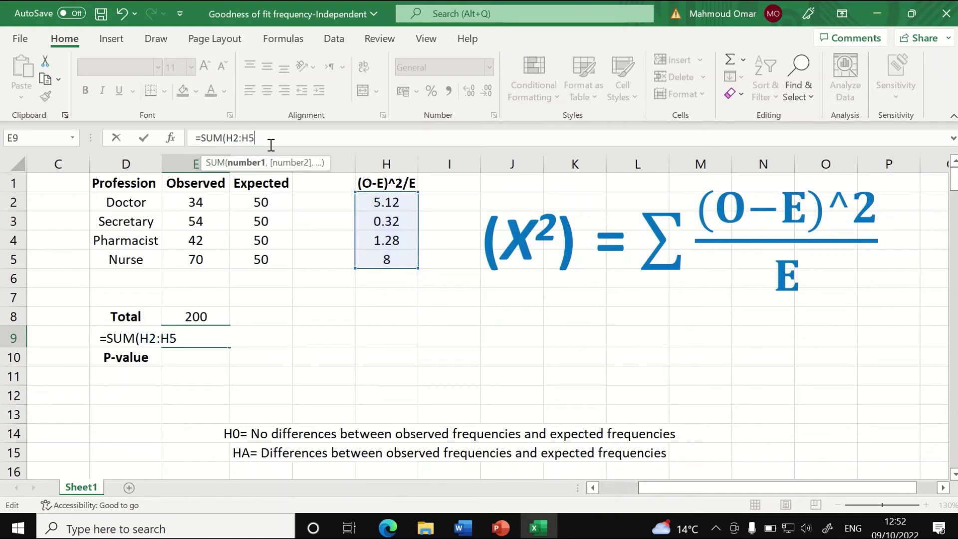
{"action": "type", "text": ")"}
{"action": "key", "text": "Return"}
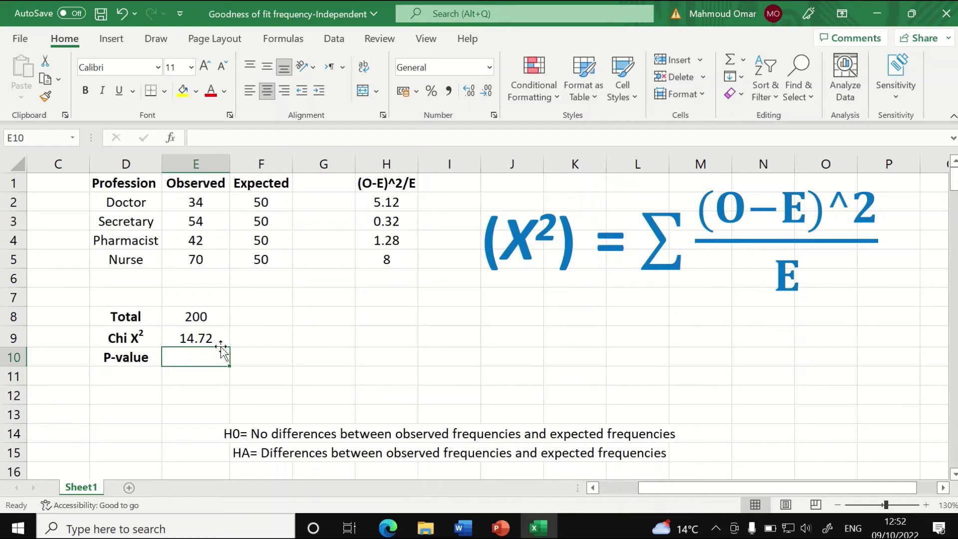
Step: Calculate the right-tailed P-value in E10 with =CHISQ.DIST.RT(E9,3), using 3 degrees of freedom
{"action": "type", "text": "="}
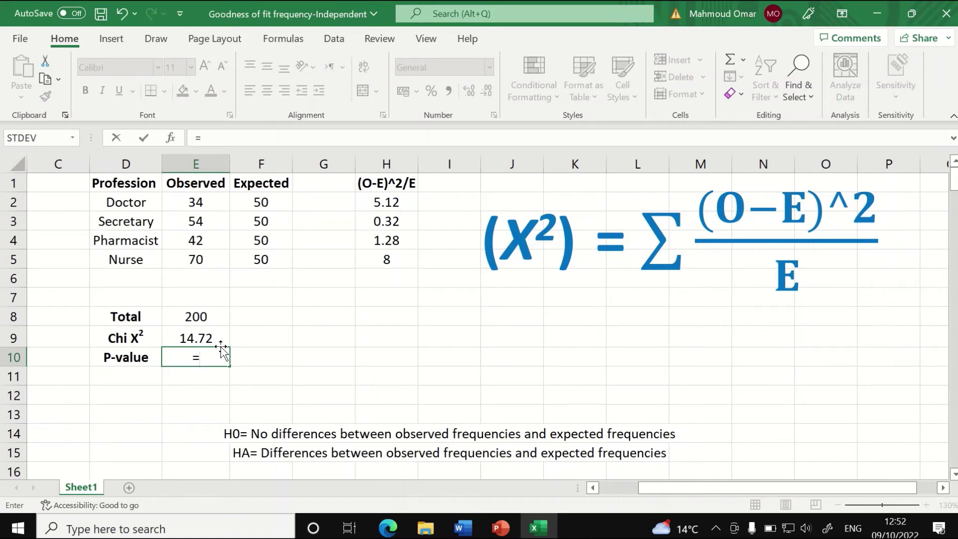
{"action": "type", "text": "chi"}
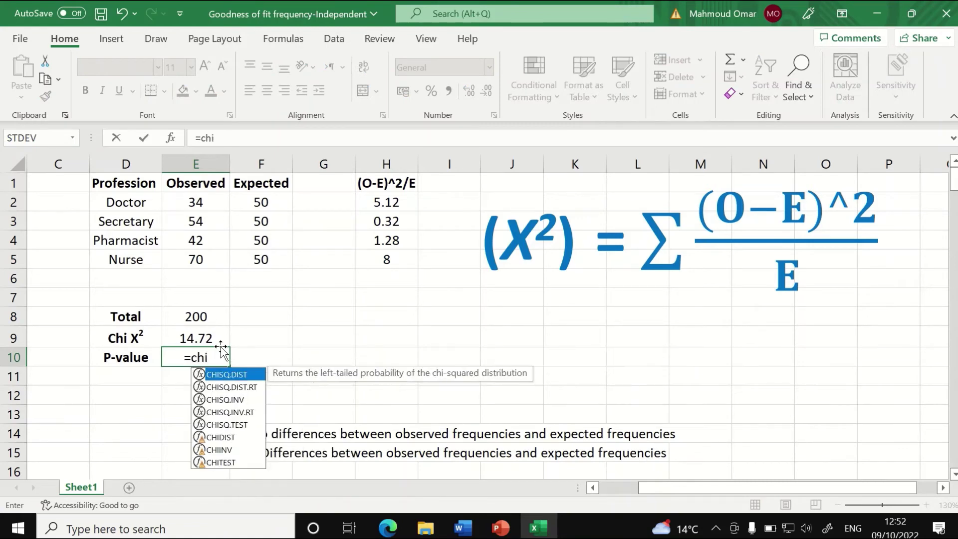
{"action": "left_click", "coordinate": [231, 388]}
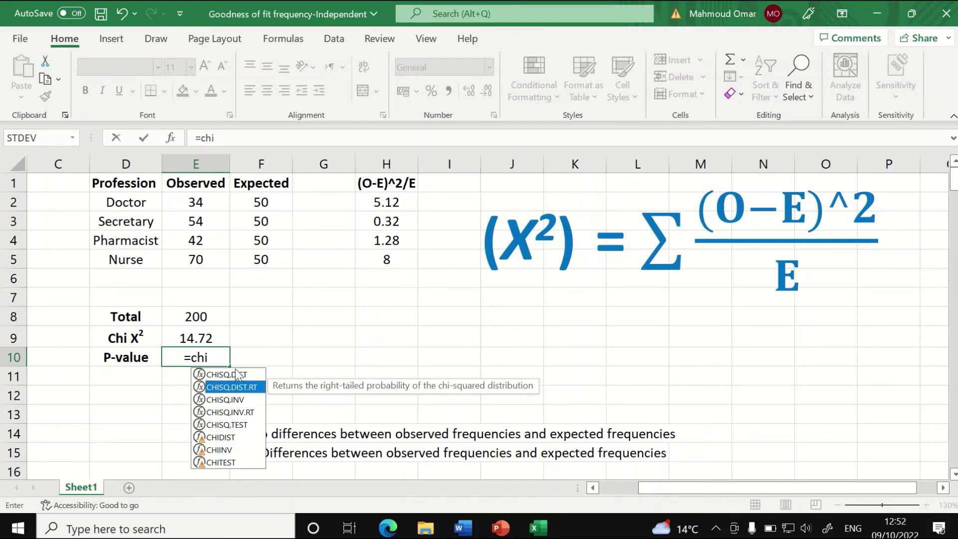
{"action": "double_click", "coordinate": [226, 387]}
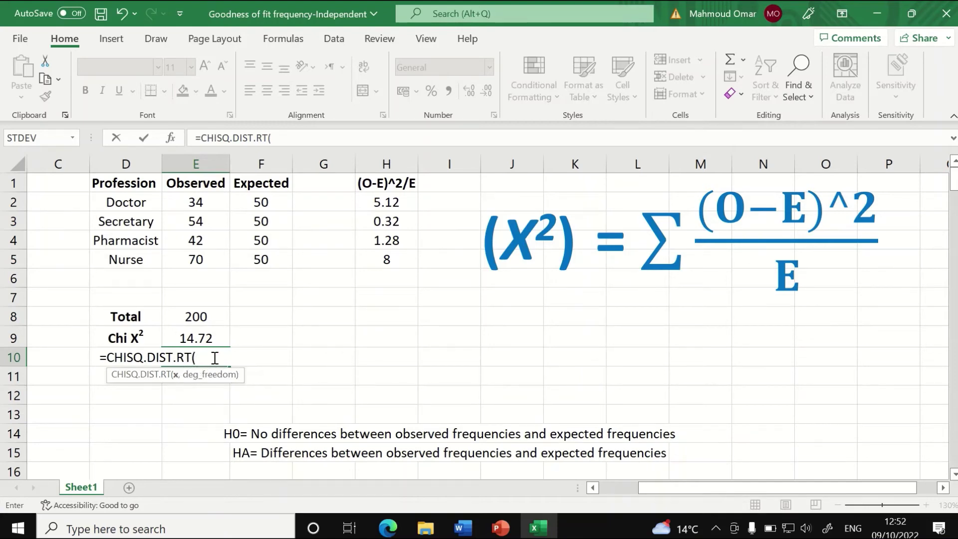
{"action": "left_click", "coordinate": [205, 339]}
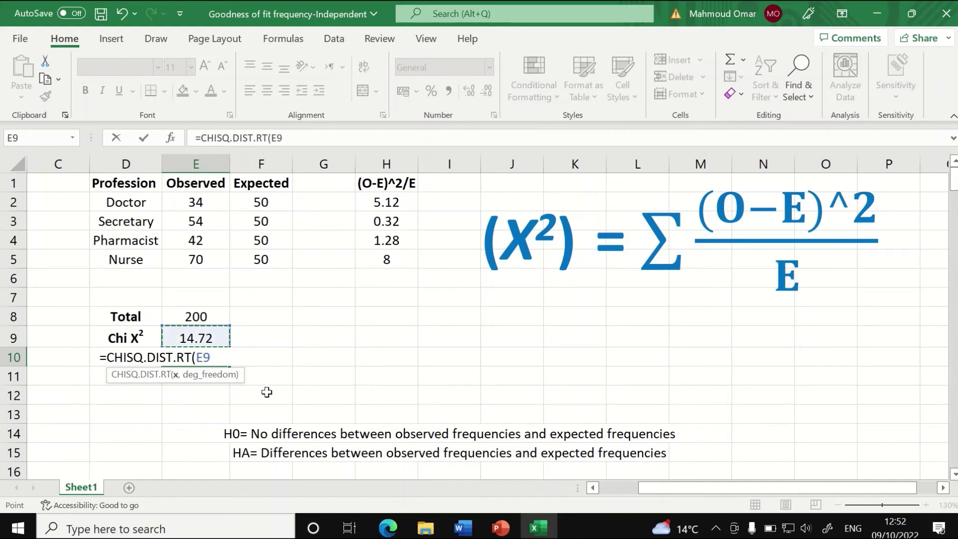
{"action": "type", "text": ","}
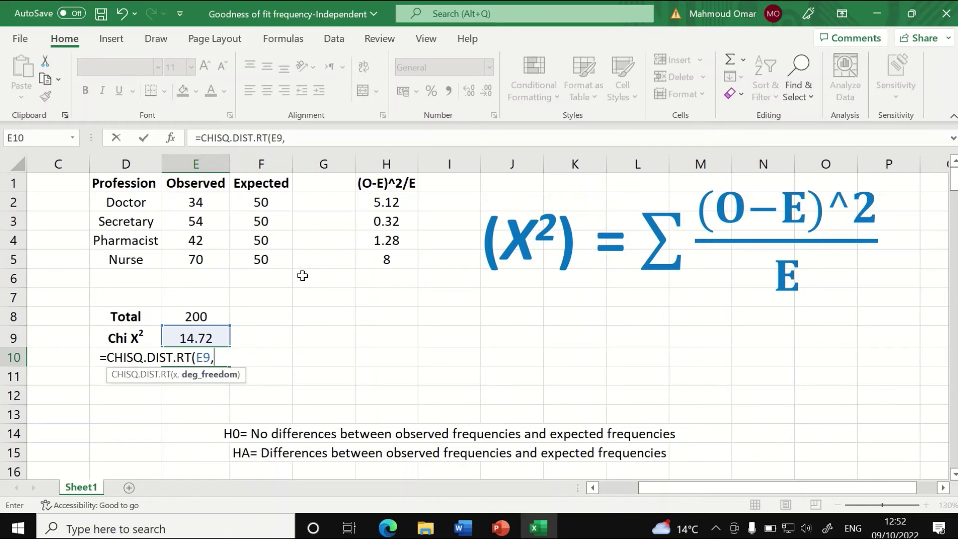
{"action": "type", "text": "3)"}
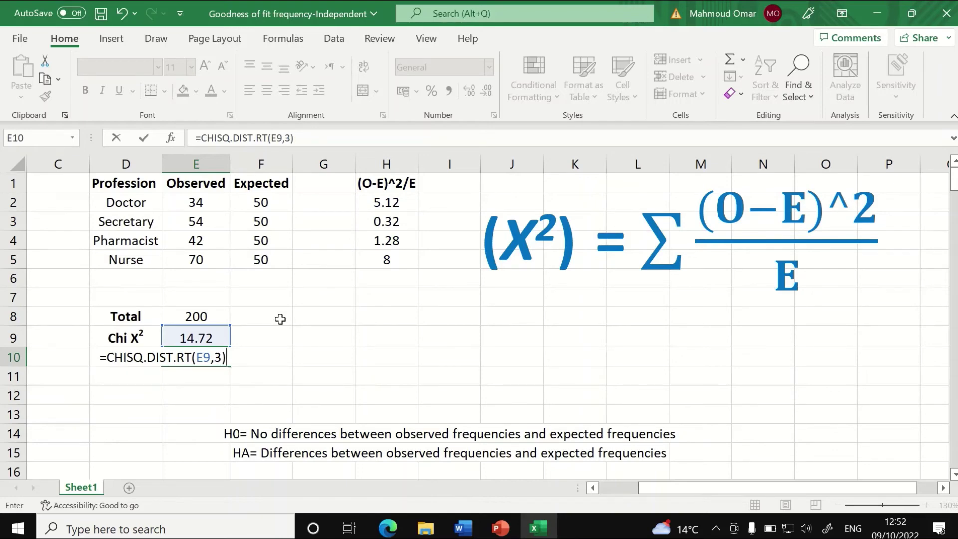
{"action": "key", "text": "Return"}
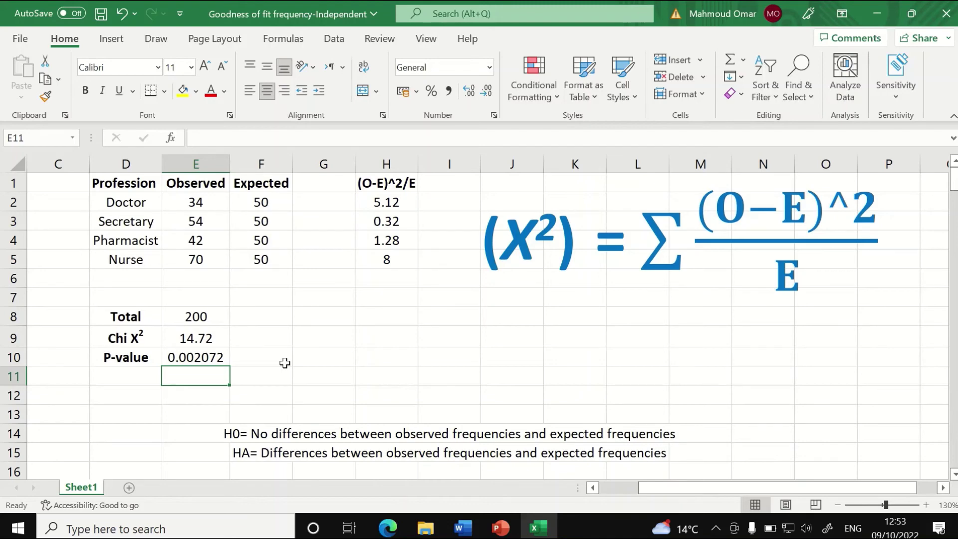
Step: Change the expected frequencies to 20 for Doctor, 40 for Secretary, 60 for Pharmacist and 80 for Nurse
{"action": "left_click", "coordinate": [280, 206]}
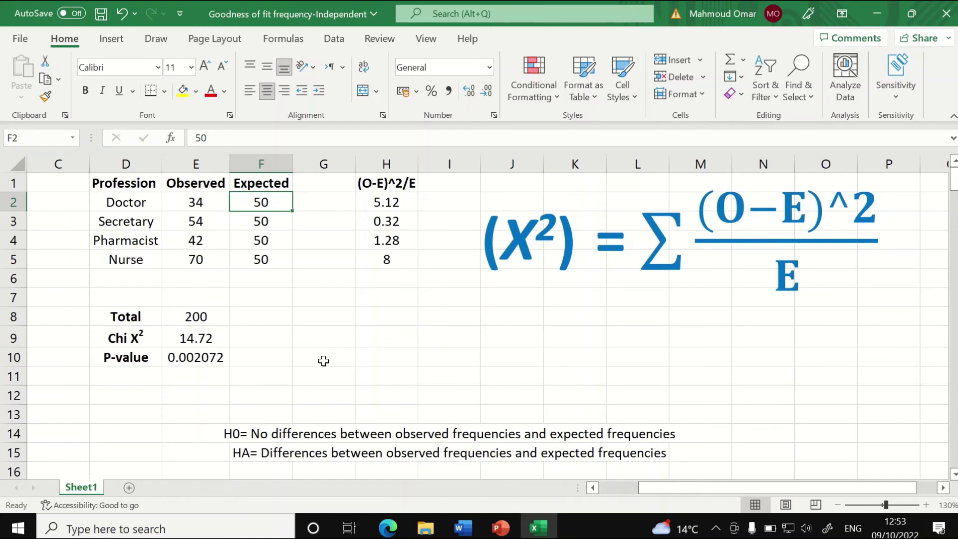
{"action": "type", "text": "20"}
{"action": "key", "text": "ctrl+Return"}
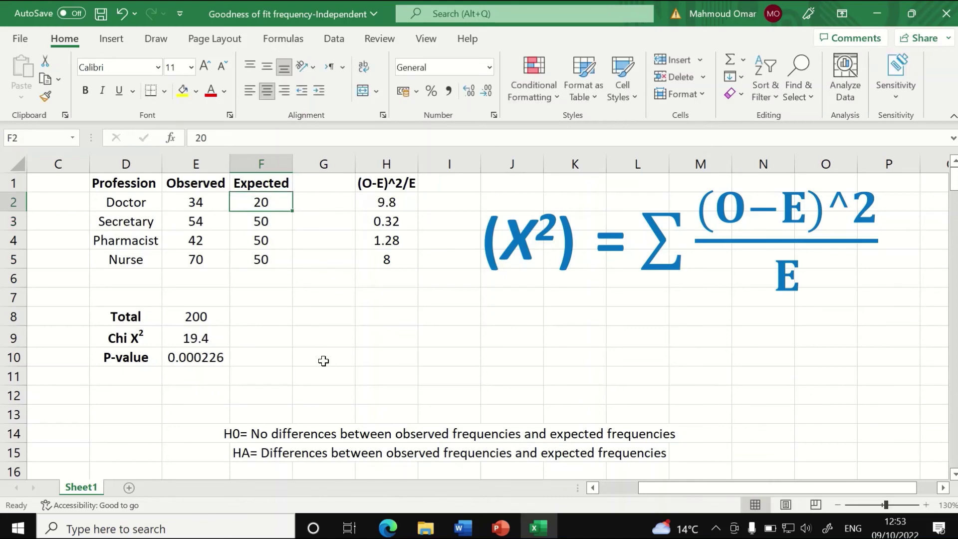
{"action": "left_click", "coordinate": [264, 223]}
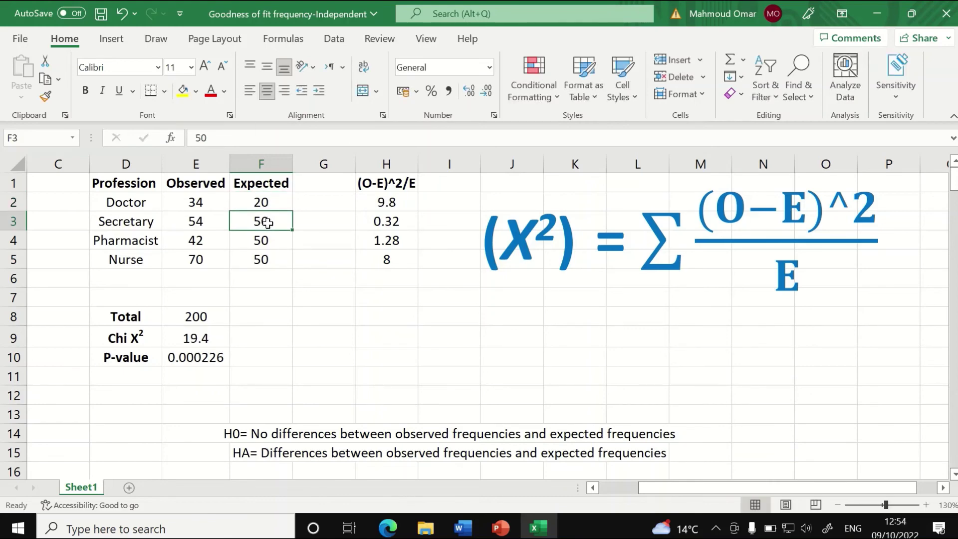
{"action": "type", "text": "40"}
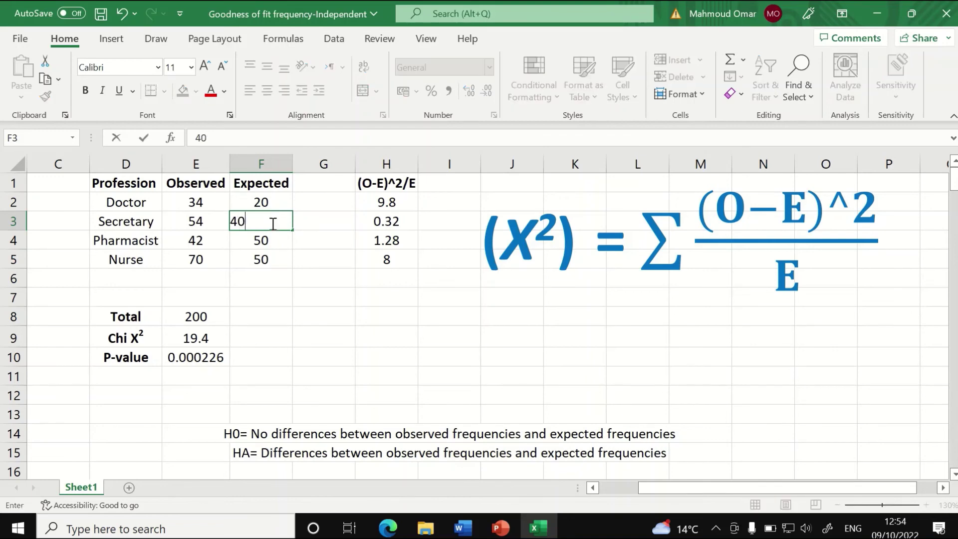
{"action": "left_click", "coordinate": [265, 240]}
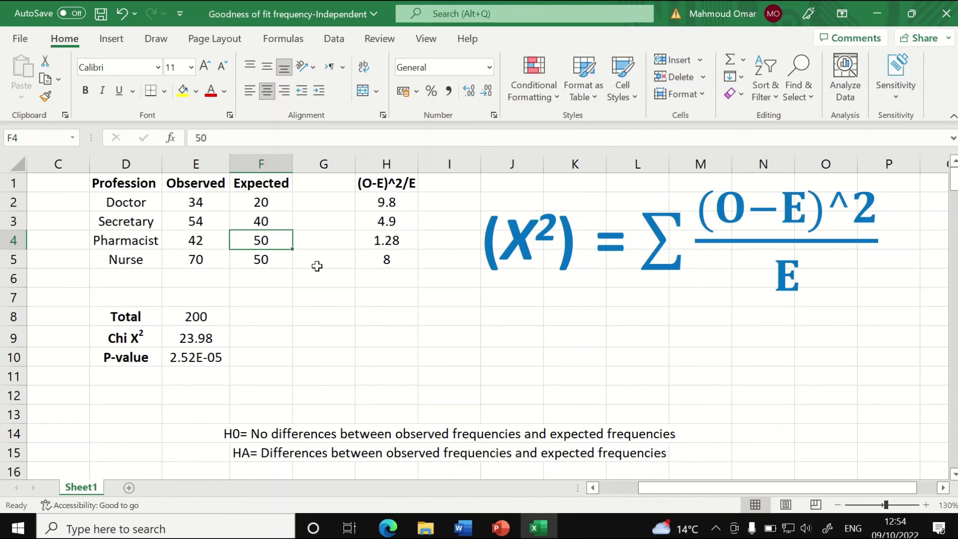
{"action": "type", "text": "60"}
{"action": "left_click", "coordinate": [280, 264]}
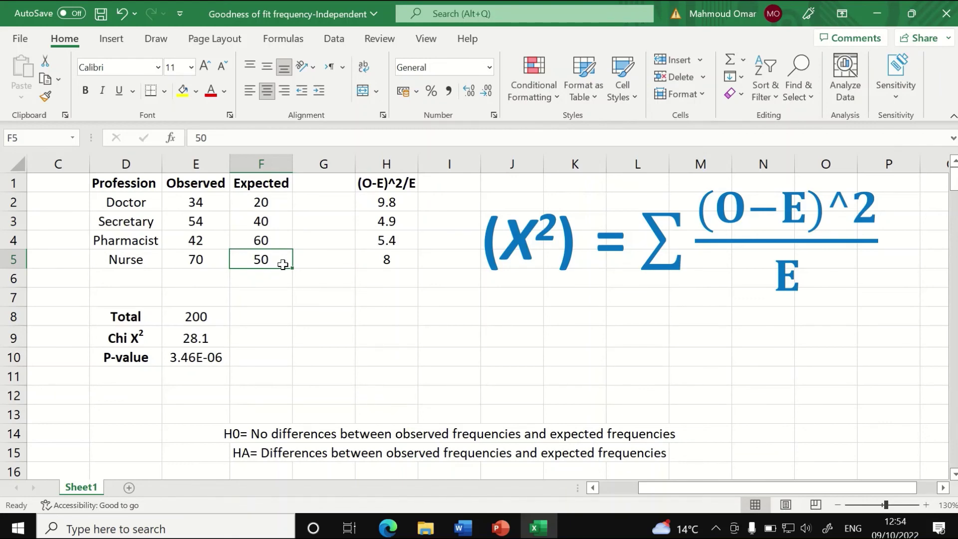
{"action": "type", "text": "80"}
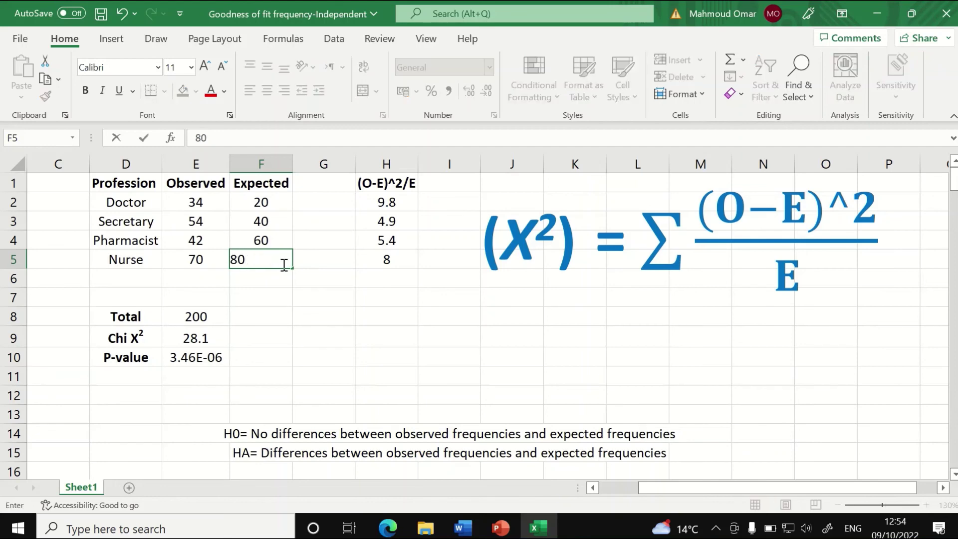
{"action": "key", "text": "Return"}
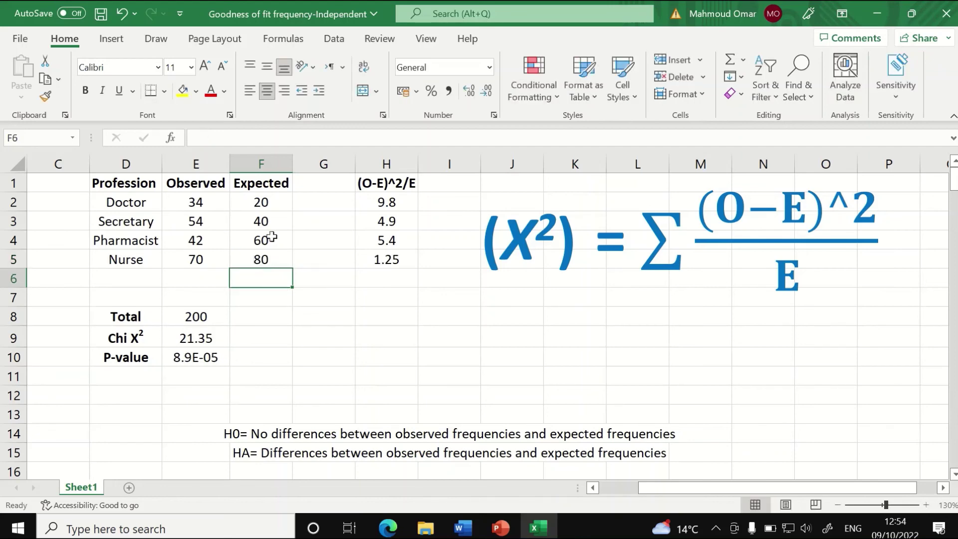